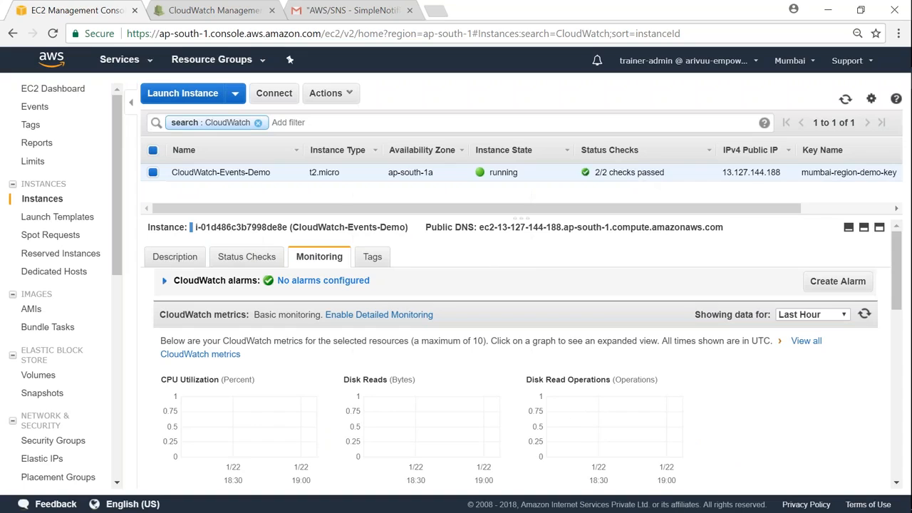
Show the description of the CloudWatch-Events-Demo instance and copy its instance ID
left_click_drag(375, 285, 377, 286)
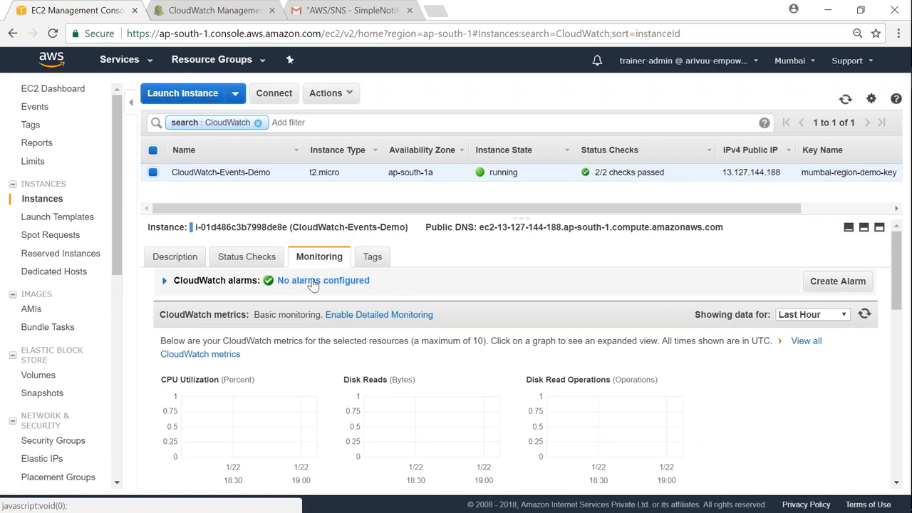
left_click(186, 258)
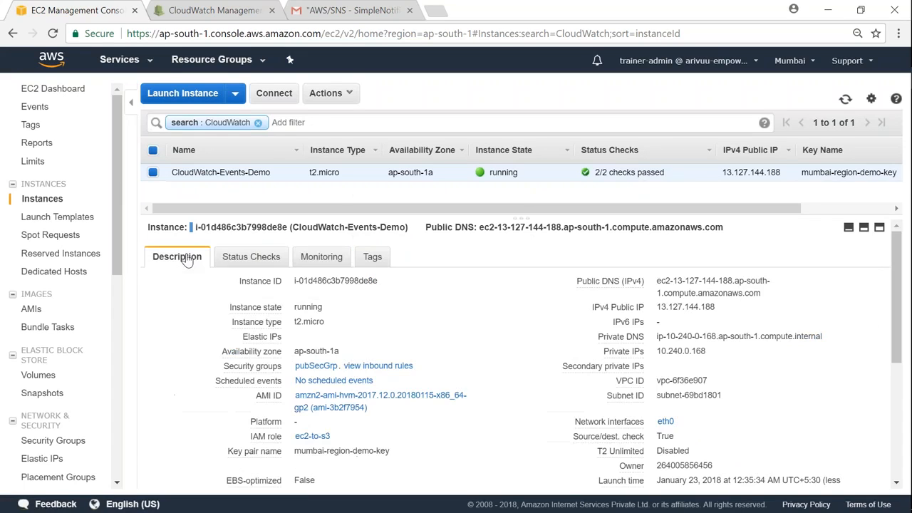
left_click(388, 281)
Start creating a new alarm in the CloudWatch console and browse the EC2 metrics
left_click(216, 8)
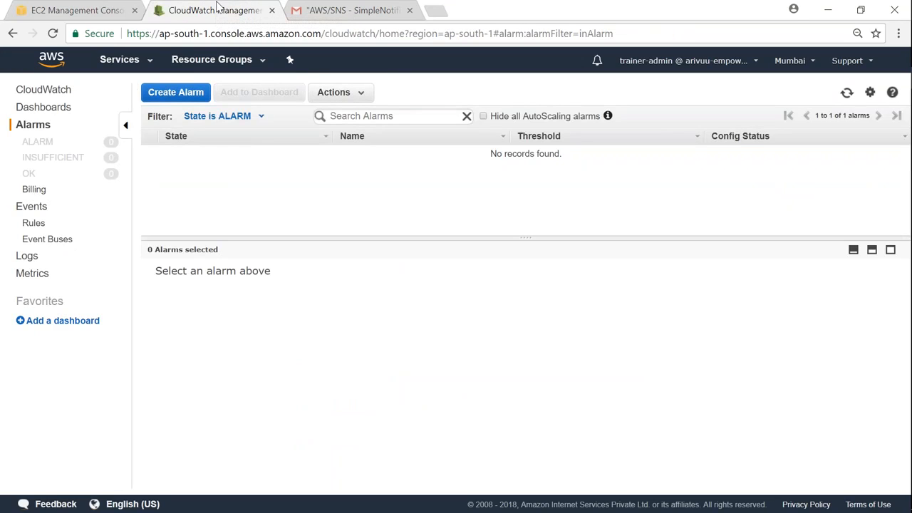
left_click(191, 95)
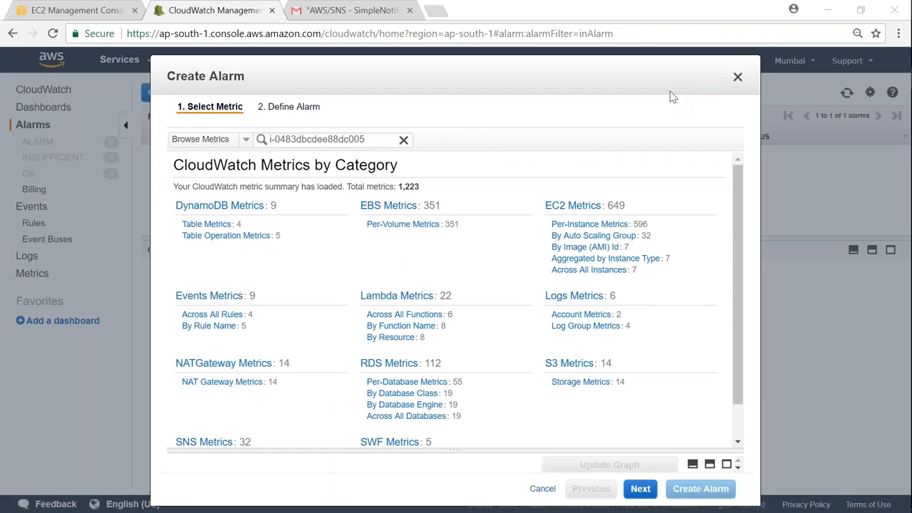
left_click(581, 205)
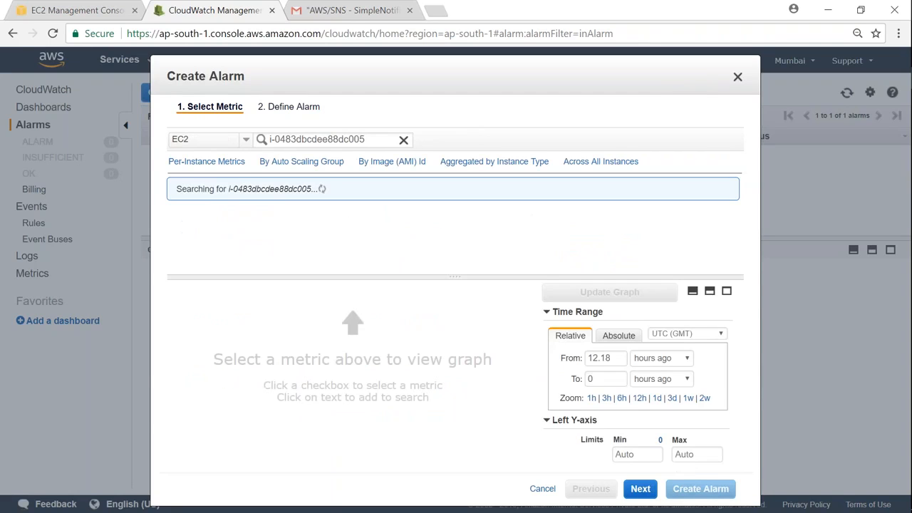
left_click(372, 141)
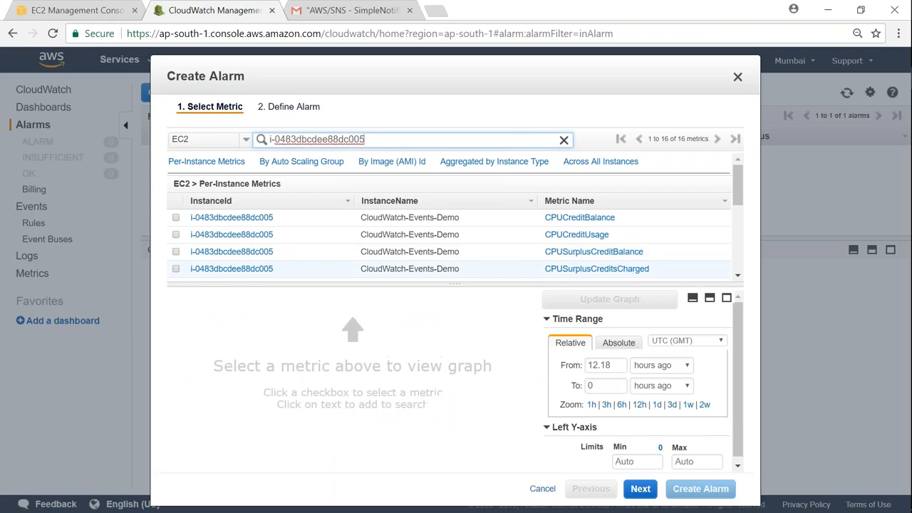
left_click(175, 286)
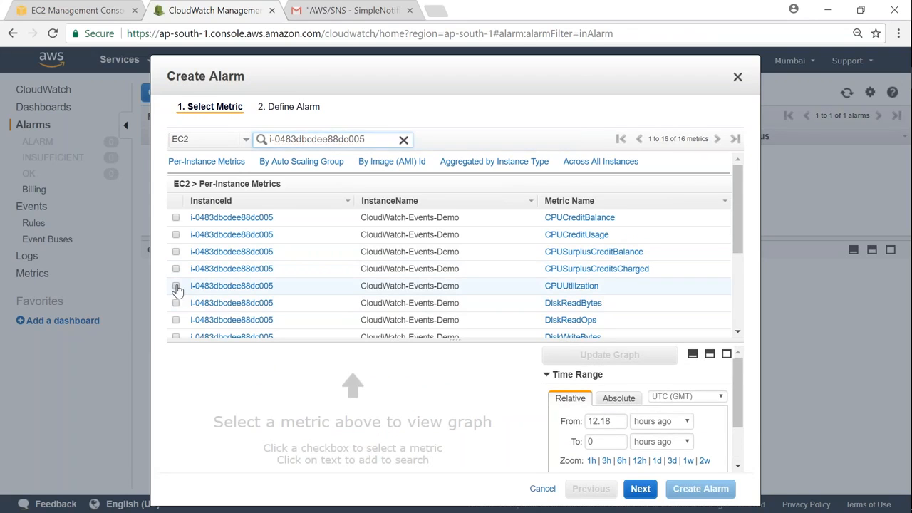
left_click(641, 490)
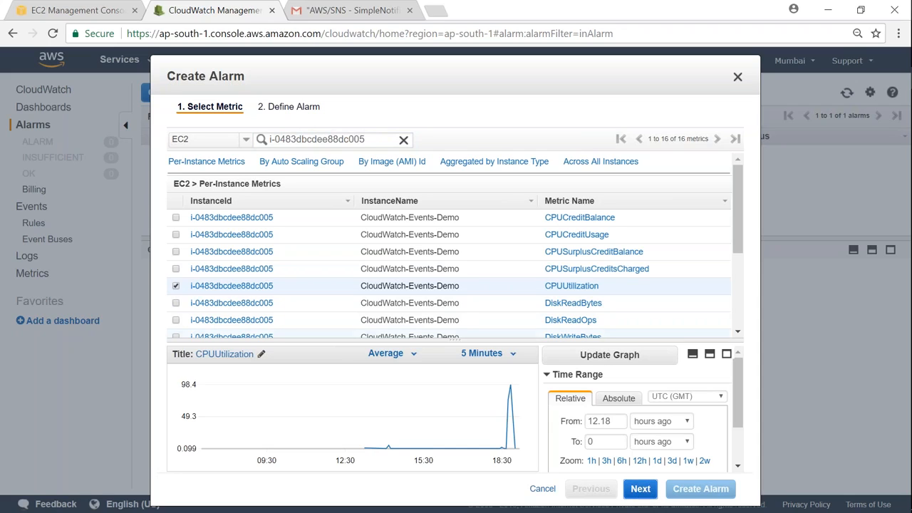
Search the metrics for the copied ID i-01d486c3b7998de8e, select its CPUUtilization metric and proceed to the alarm definition
triple_click(377, 138)
key("ctrl+v")
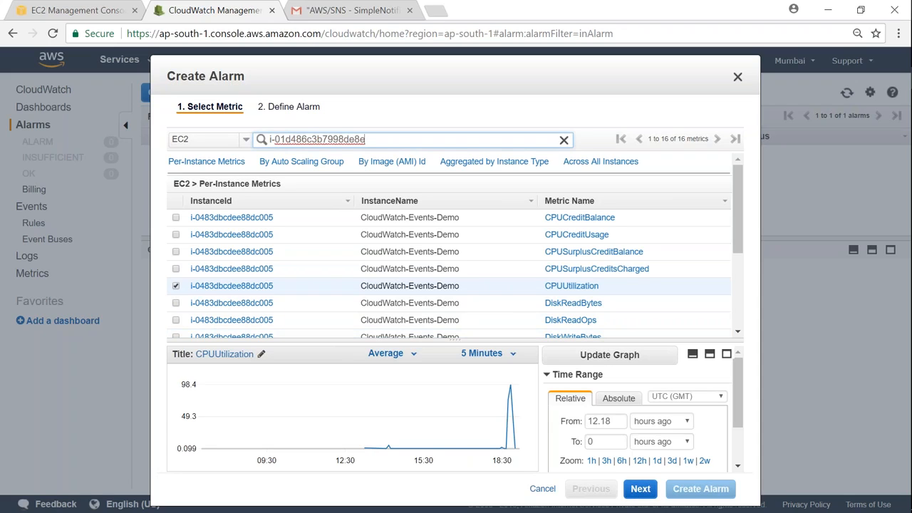
key("Return")
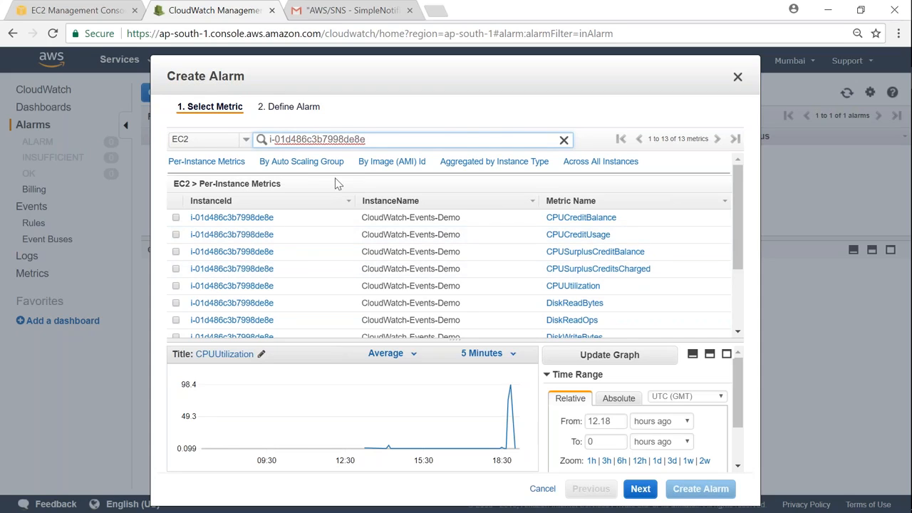
left_click(175, 287)
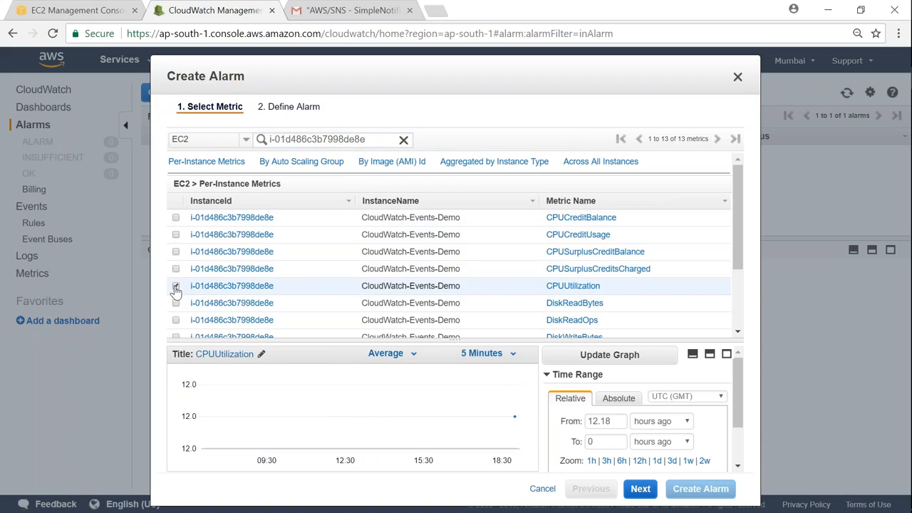
left_click(641, 490)
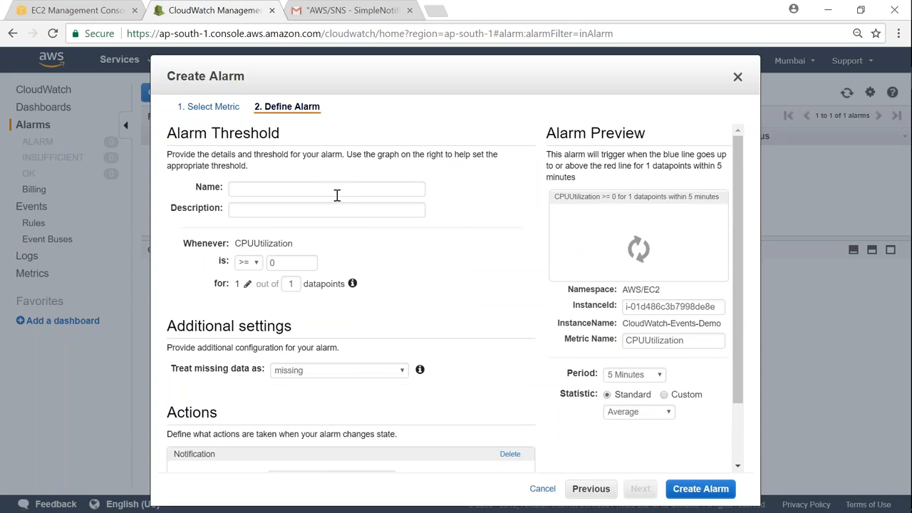
Name the alarm cpu-monitor and enter cpu-monitor as its description
left_click(340, 191)
type("cpu-")
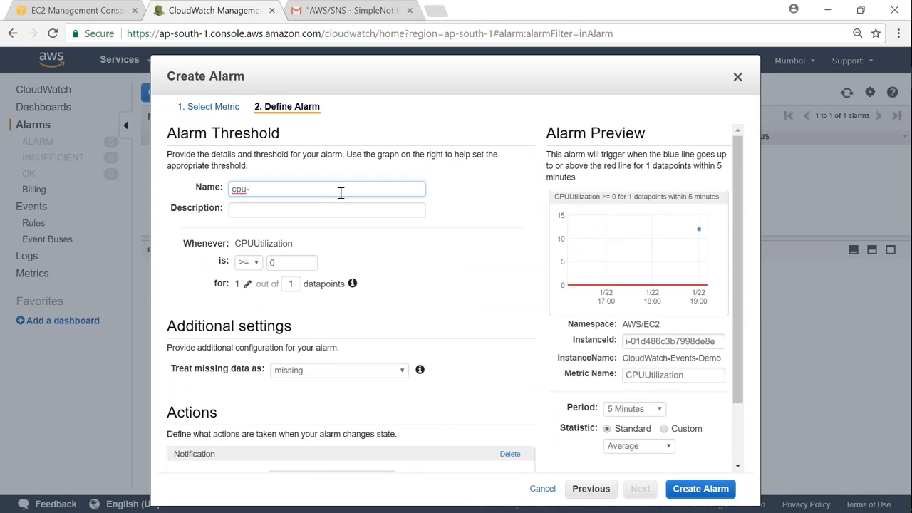
type("monitor")
key("Tab")
type("cpu-mo")
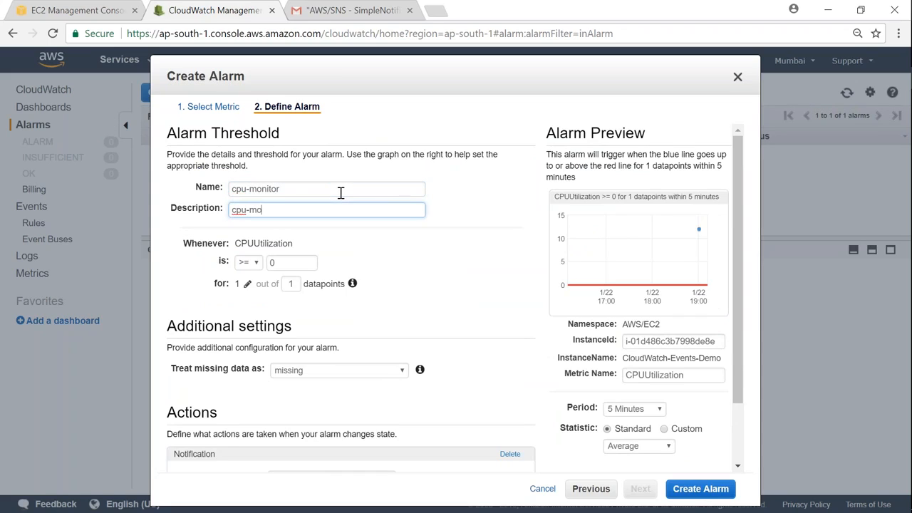
type("nitor")
Set the alarm's period to 1 Minute with the Average statistic
left_click(644, 411)
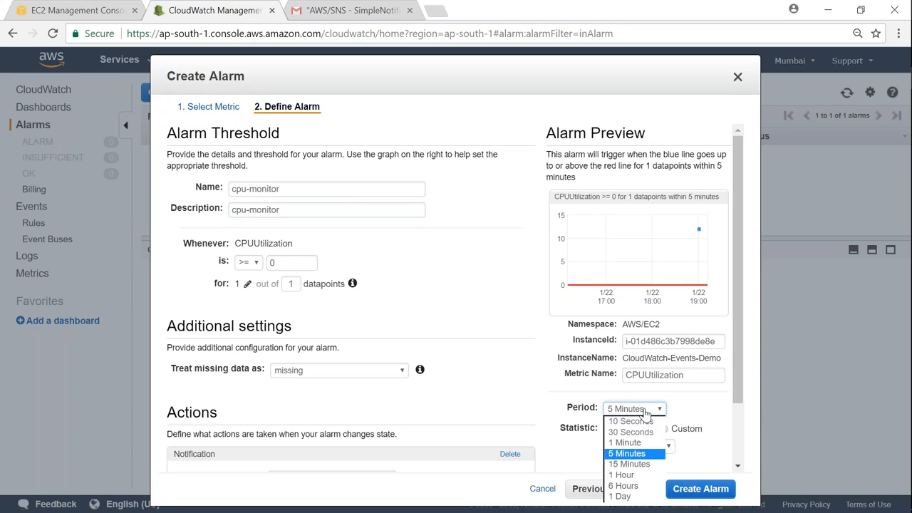
left_click(639, 451)
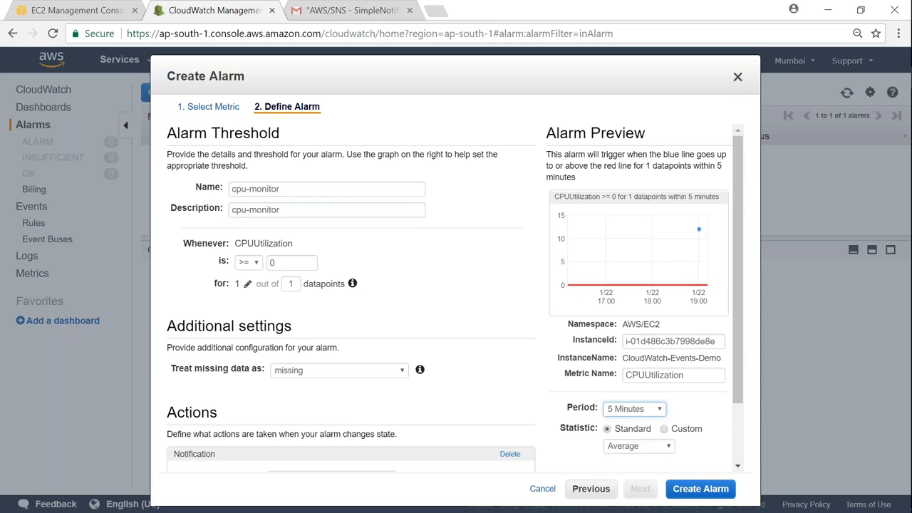
left_click(611, 447)
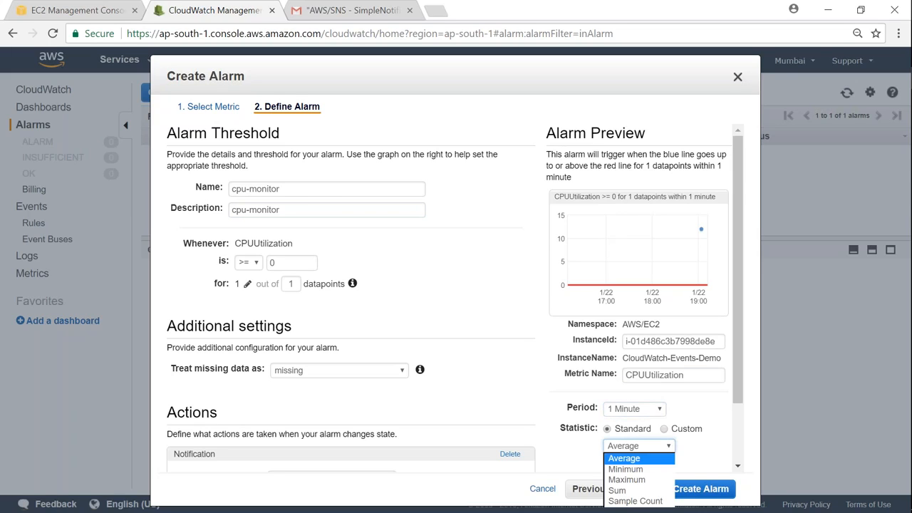
left_click(611, 449)
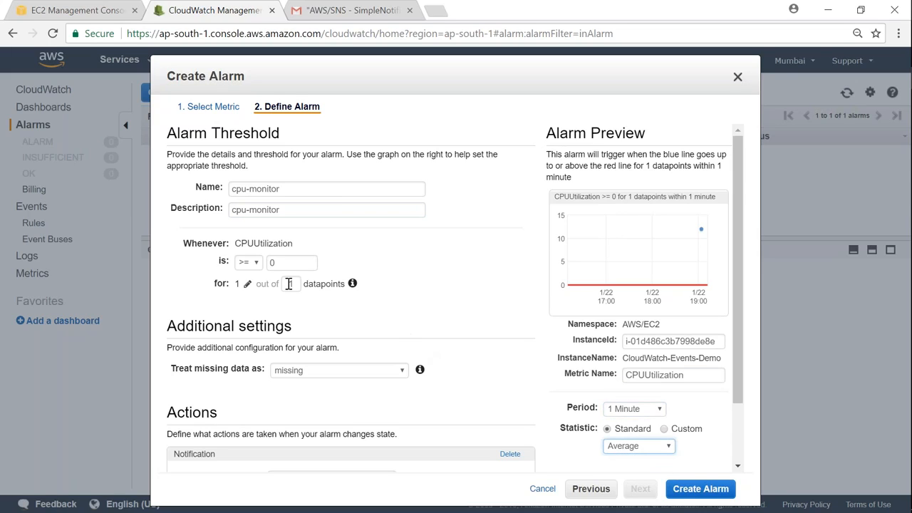
Set the alarm threshold to CPUUtilization >= 51
left_click_drag(184, 243, 229, 243)
left_click(279, 263)
double_click(279, 263)
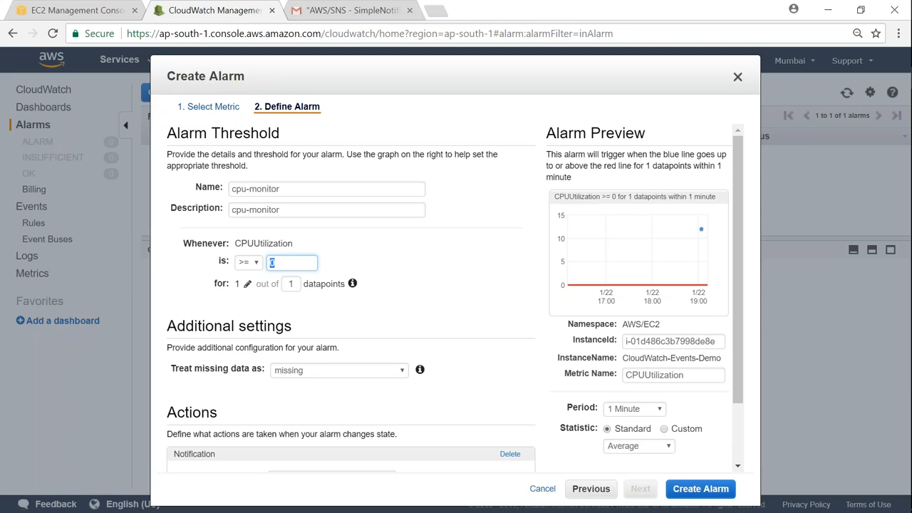
type("51")
Make the alarm trigger for 3 out of 5 datapoints
left_click_drag(293, 284, 281, 282)
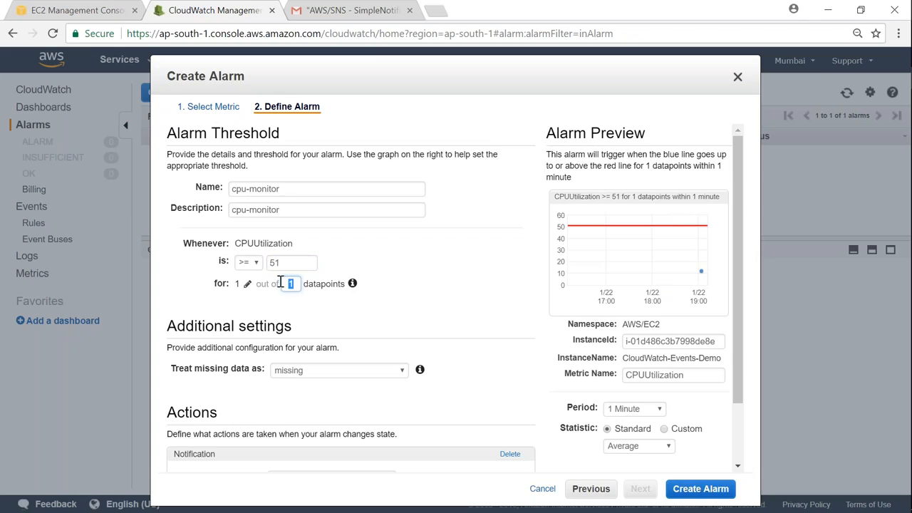
type("5")
left_click(247, 283)
left_click_drag(247, 286, 232, 285)
type("3")
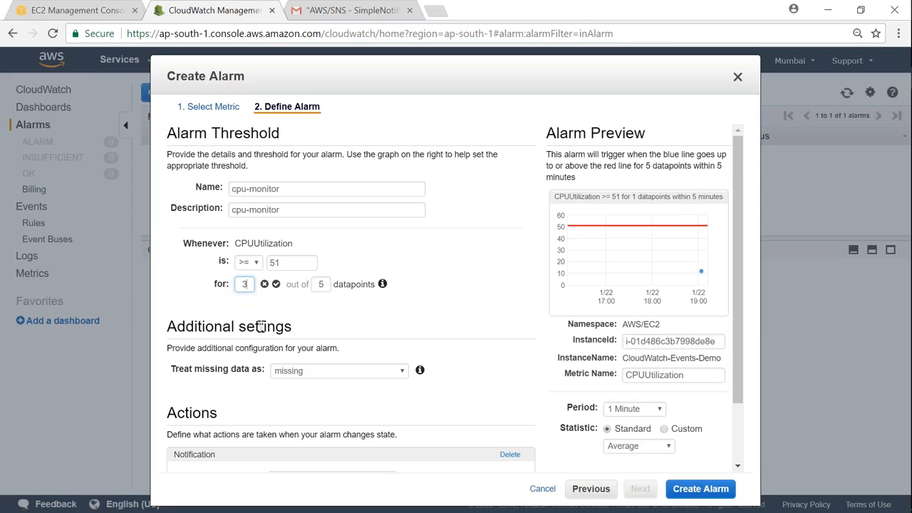
Send the State is ALARM notification to the L1-Support-Team list and create the alarm
scroll(262, 326, "down", 1)
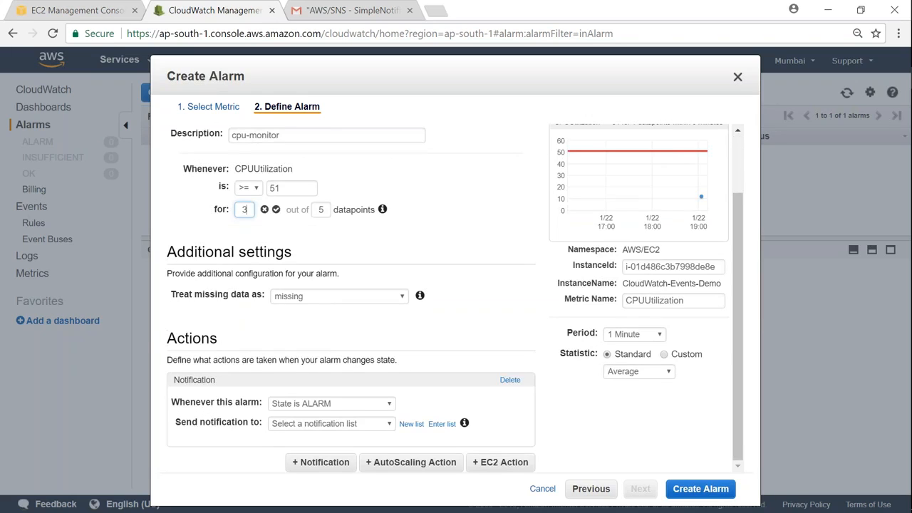
left_click(299, 426)
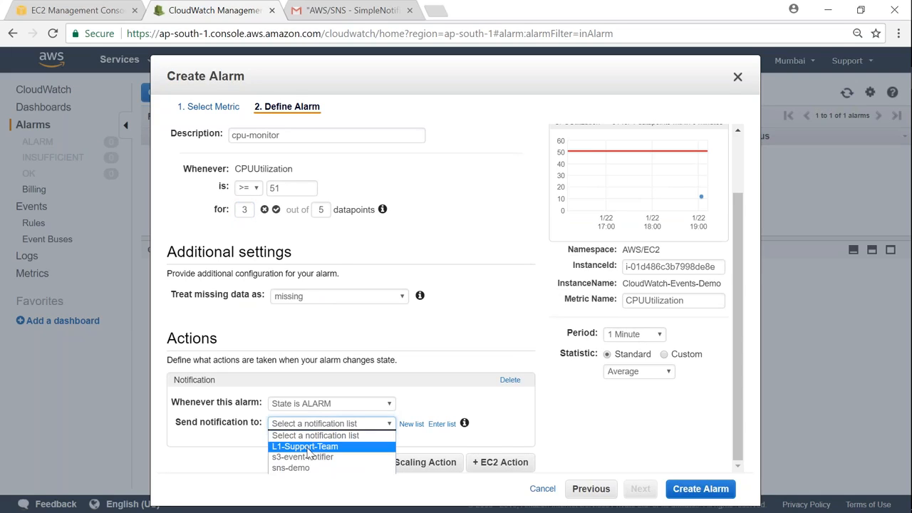
left_click(308, 447)
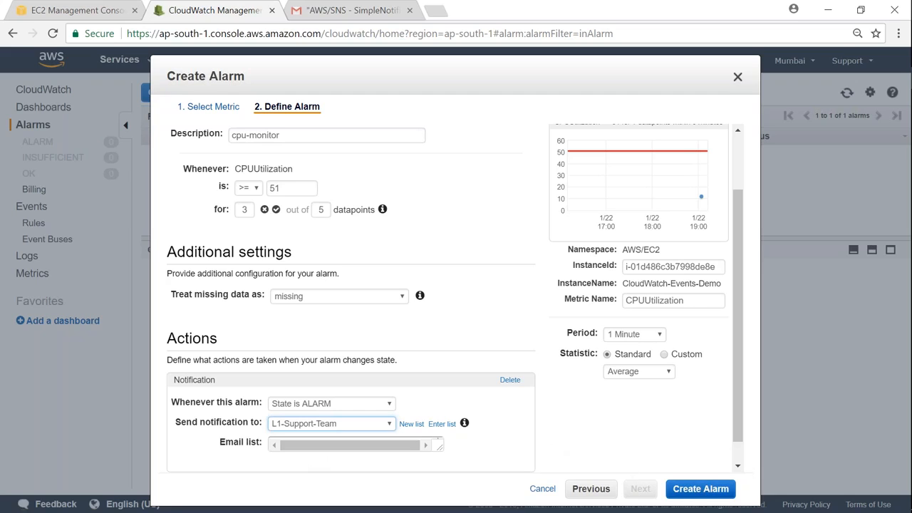
left_click(702, 489)
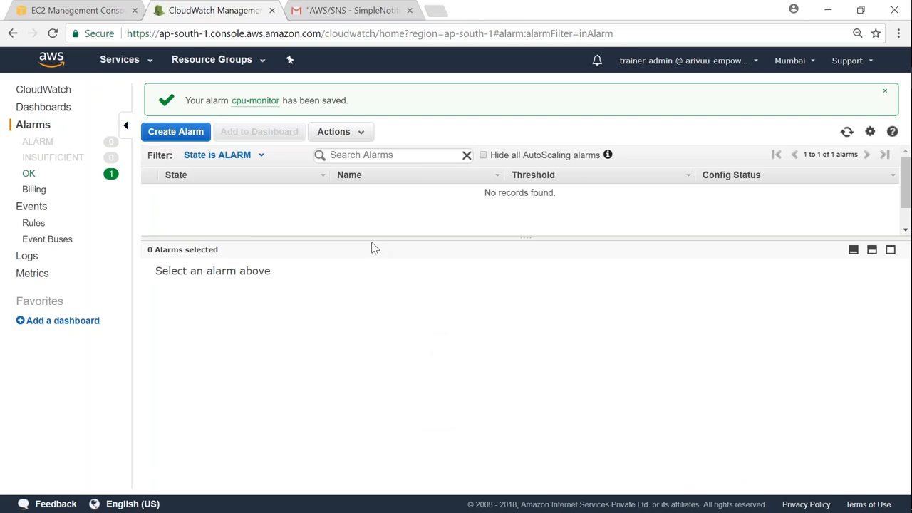
List the alarms in the OK state and select cpu-monitor
left_click(29, 173)
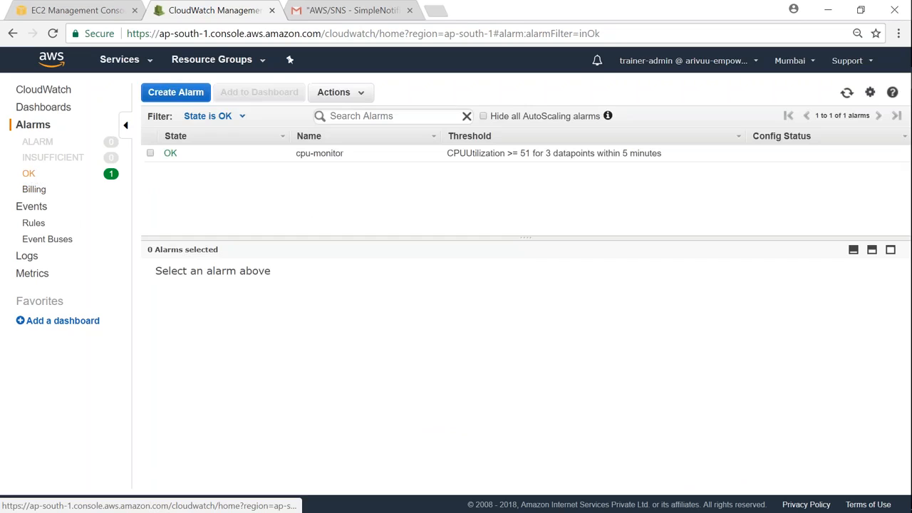
left_click(151, 154)
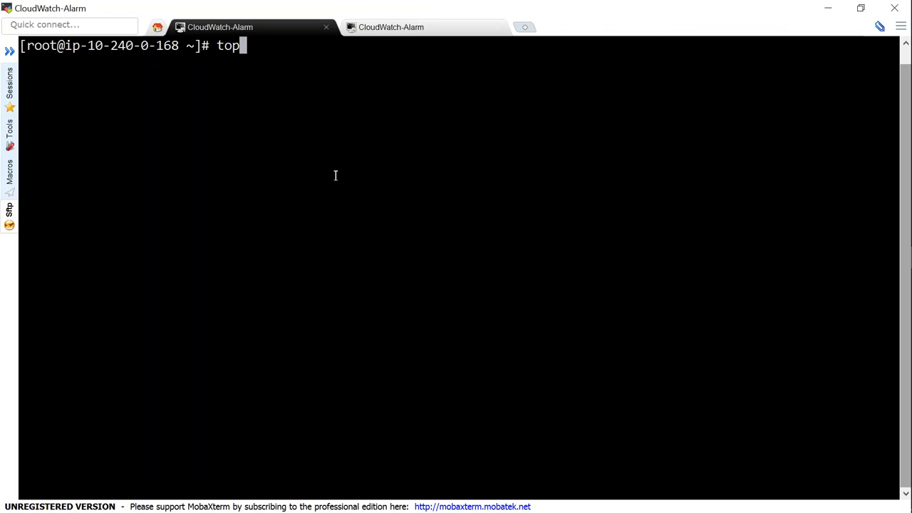
Run top in the instance's MobaXterm session and check the user CPU usage
key("Return")
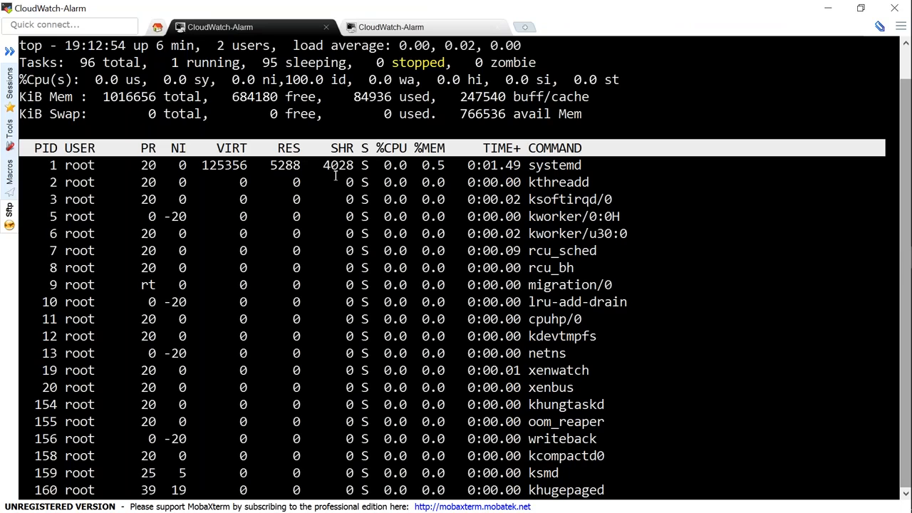
left_click_drag(96, 79, 142, 80)
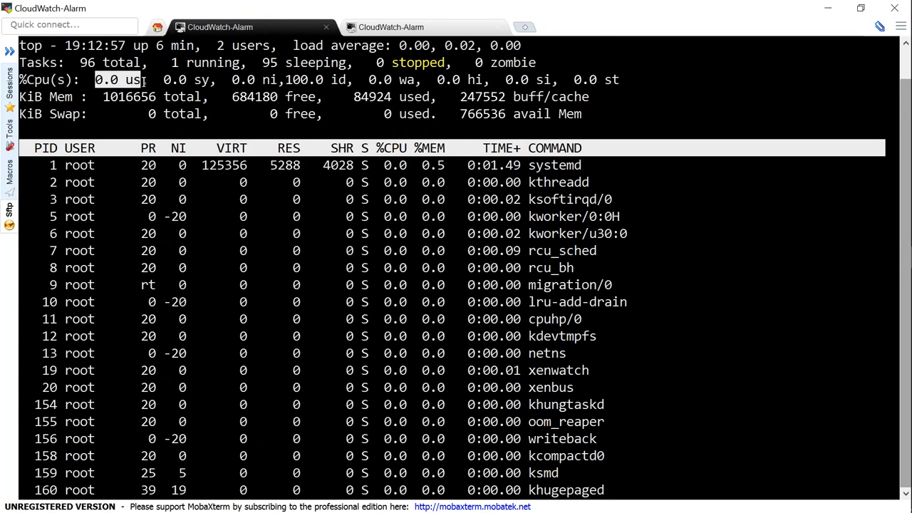
Run stress --cpu 10 -v --timeout 400s in the second CloudWatch-Alarm session
left_click(397, 31)
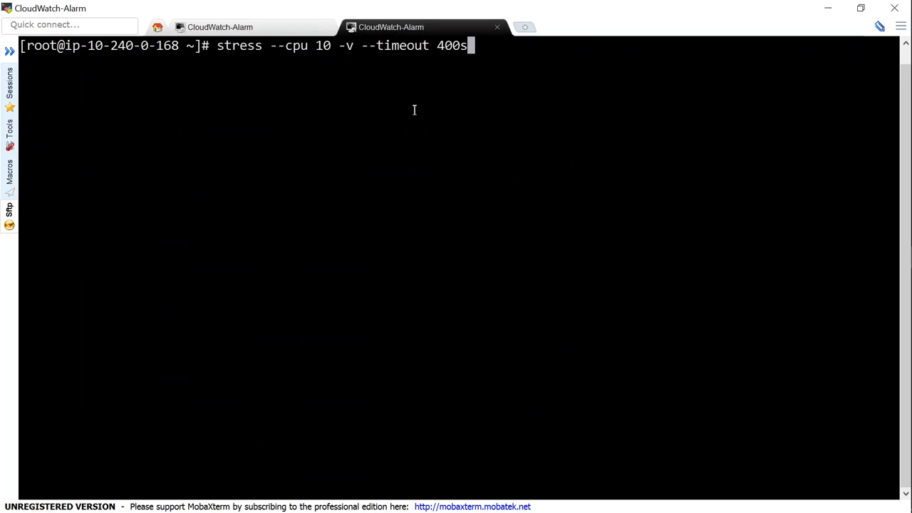
double_click(249, 47)
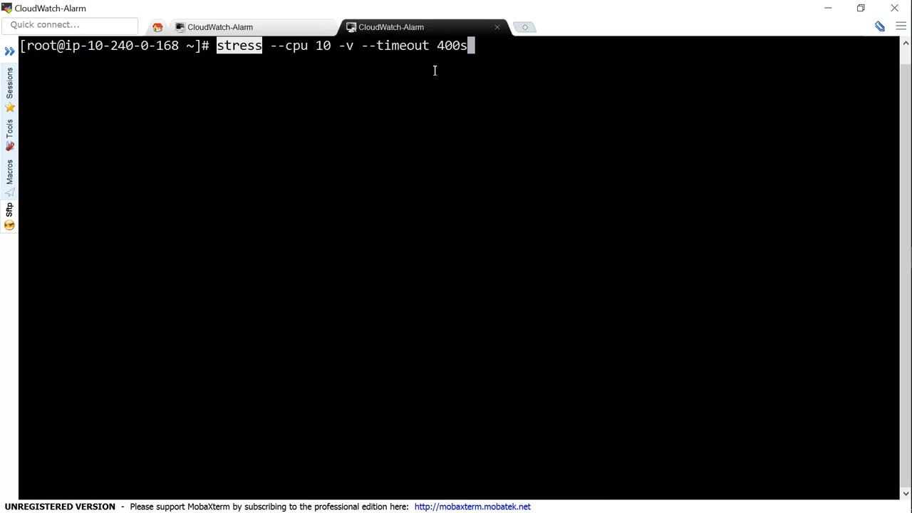
left_click(483, 47)
key("Return")
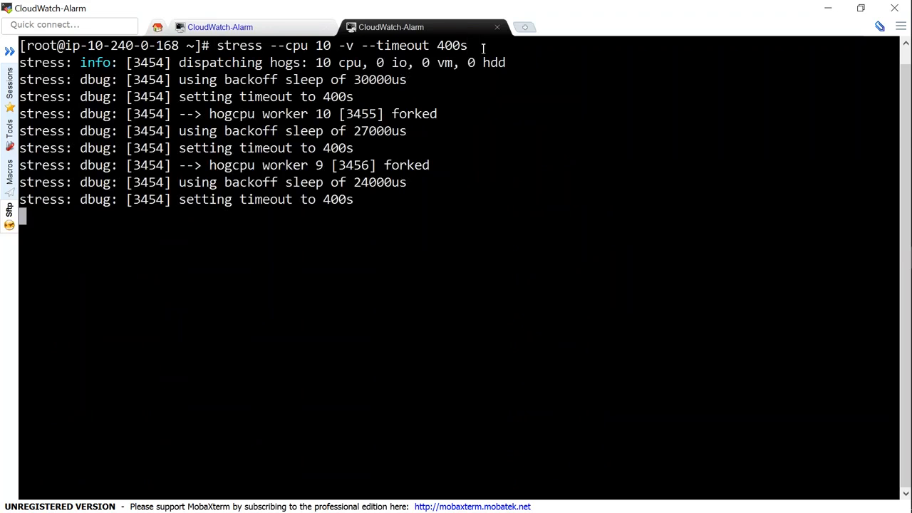
Check the user CPU usage under load in the session running top, and return to the EC2 console in the browser
left_click(276, 30)
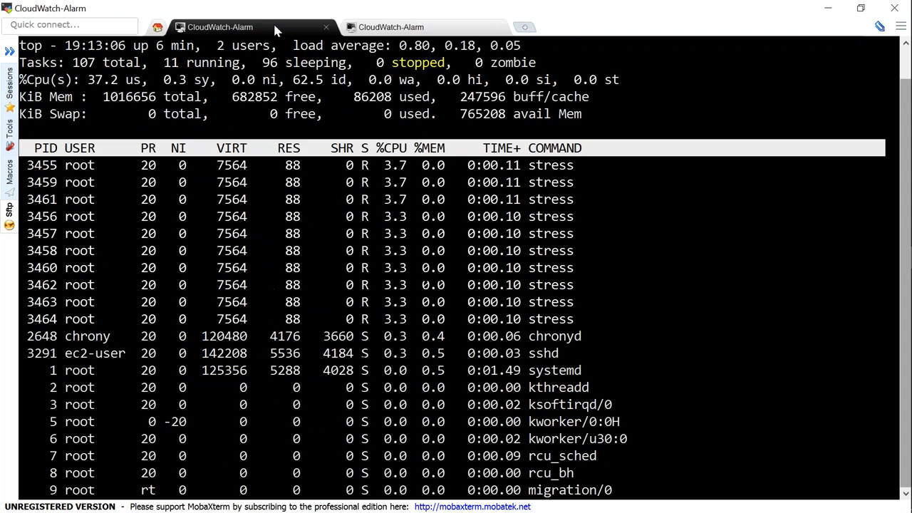
left_click_drag(89, 80, 146, 83)
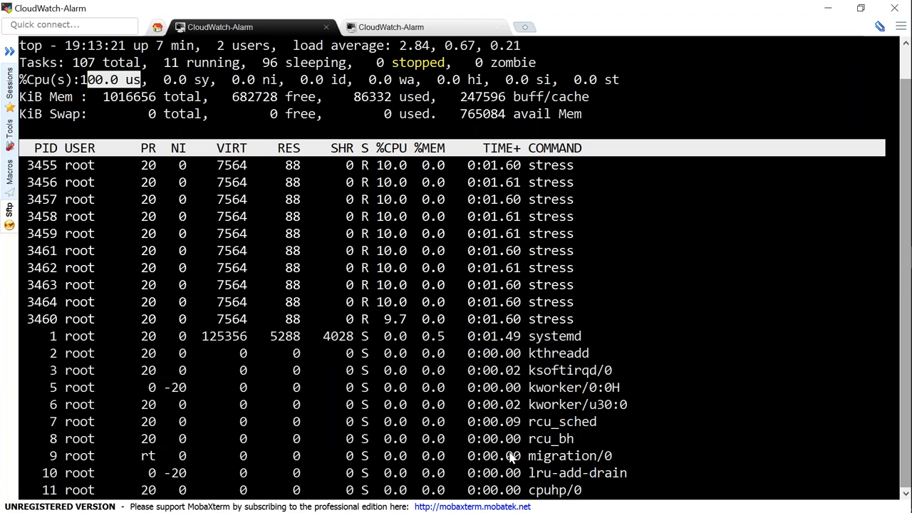
key("alt+Tab")
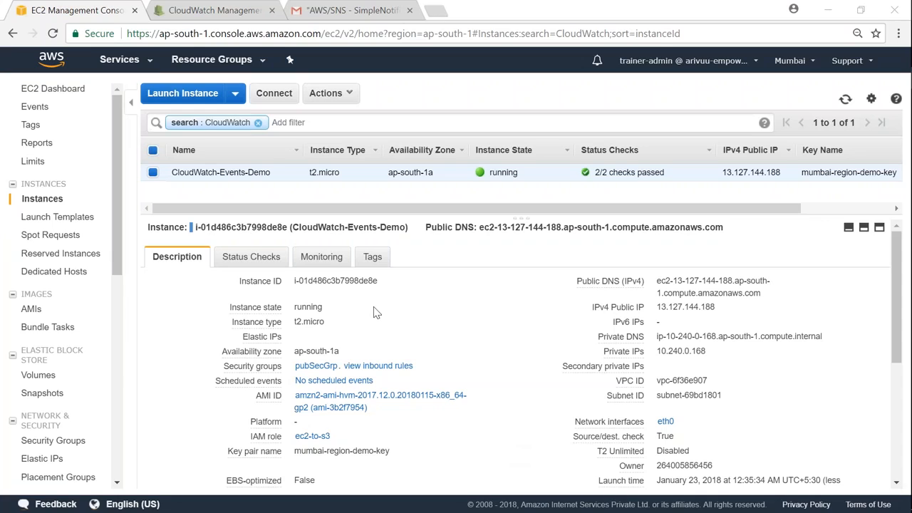
Check the CloudWatch-Events-Demo instance's CPU Utilization monitoring graph and open the cpu-monitor alarm's graph in the CloudWatch console
left_click(324, 258)
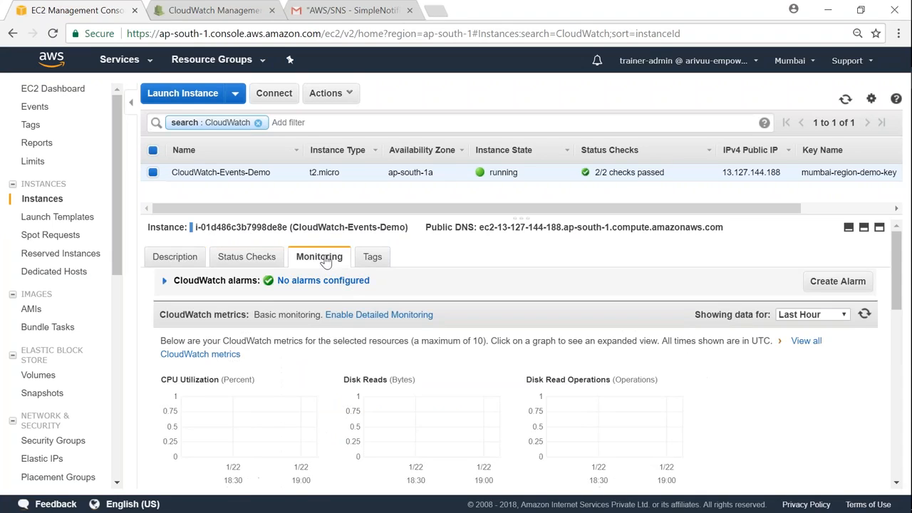
left_click(263, 414)
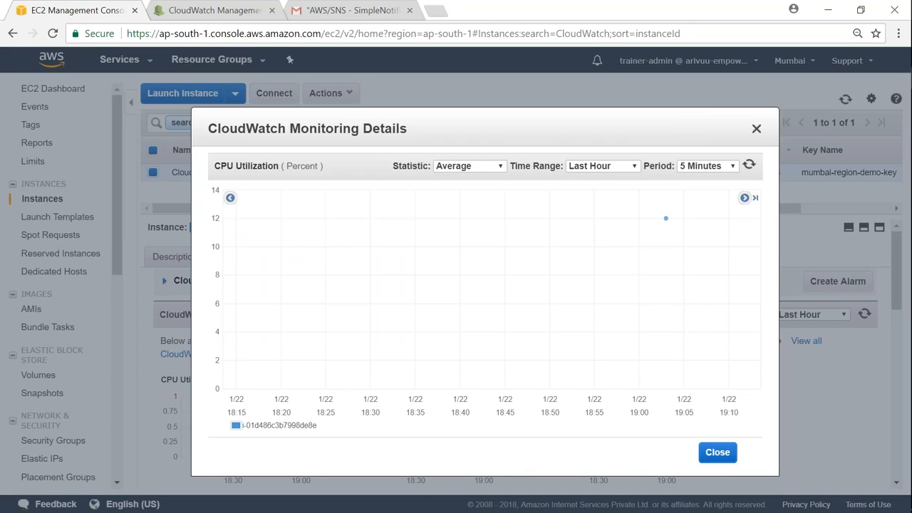
left_click(228, 10)
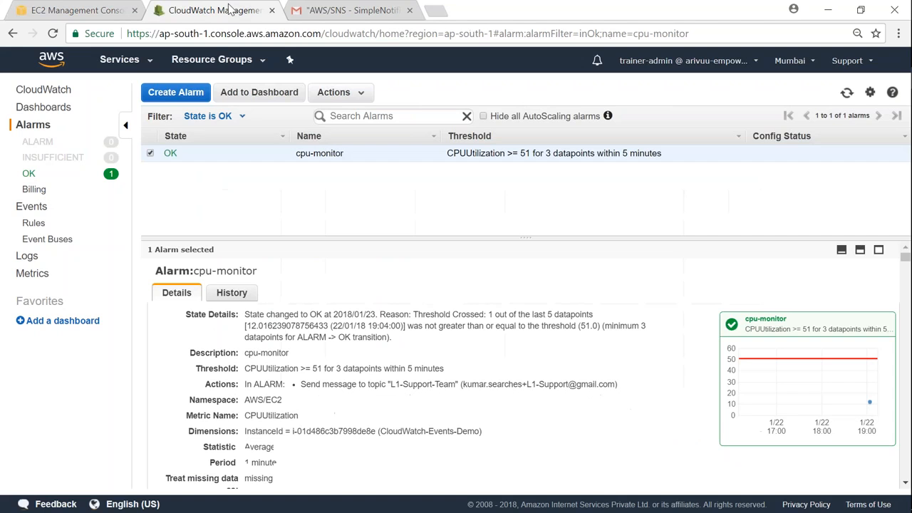
left_click(783, 376)
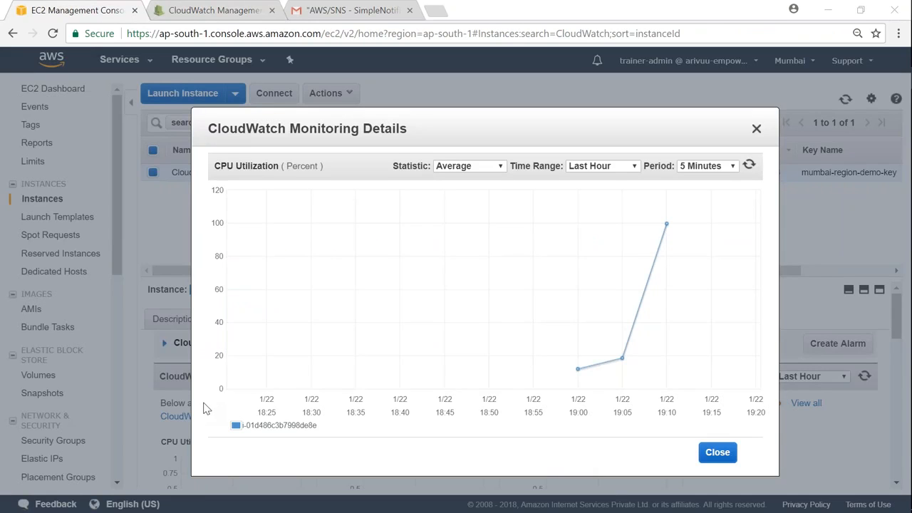
View the cpu-monitor alarm's metric graph in CloudWatch, return to the list of all alarms, and examine cpu-monitor's state details
left_click(225, 12)
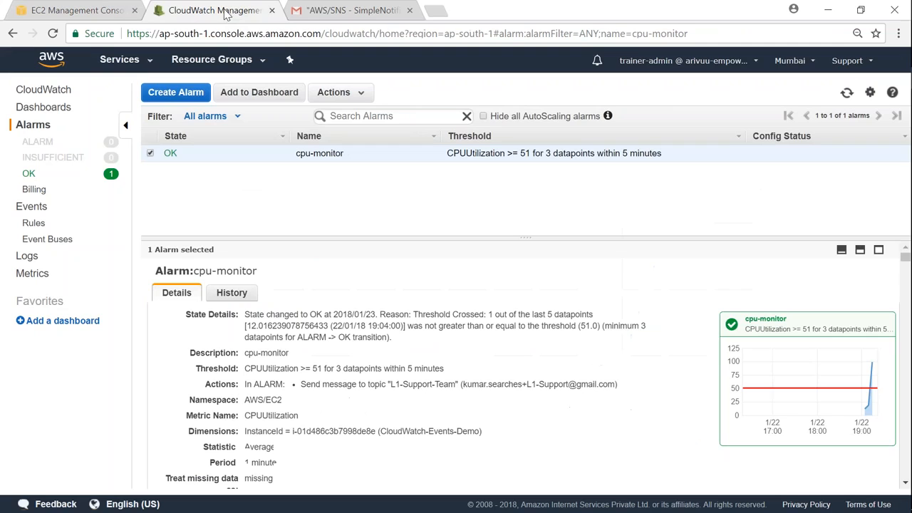
left_click(824, 376)
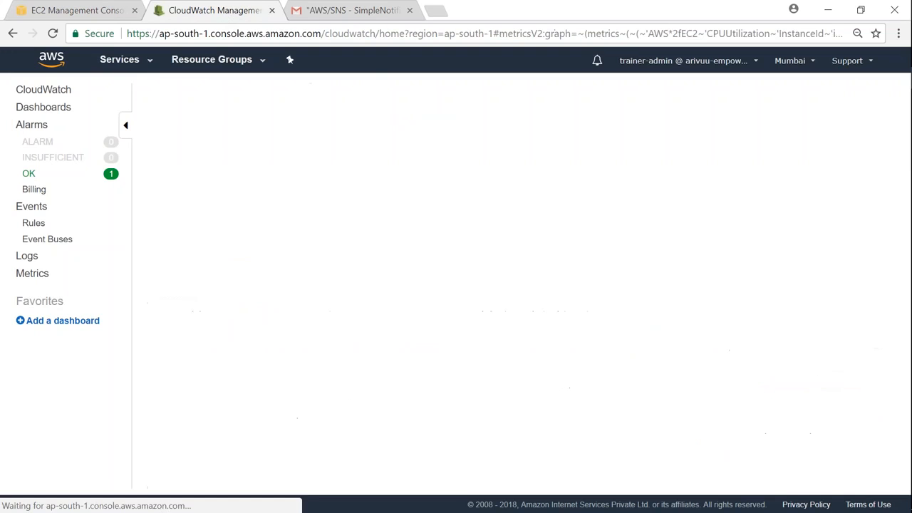
left_click(33, 128)
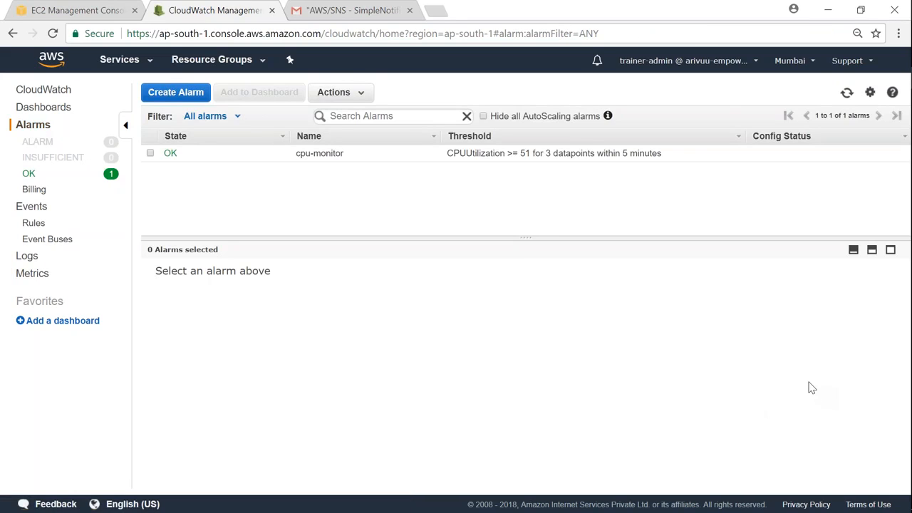
left_click(150, 154)
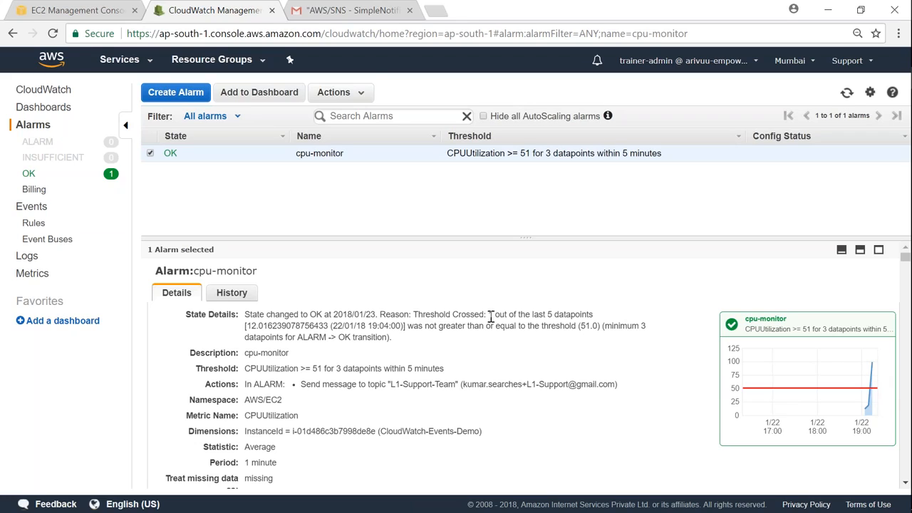
left_click_drag(489, 317, 594, 314)
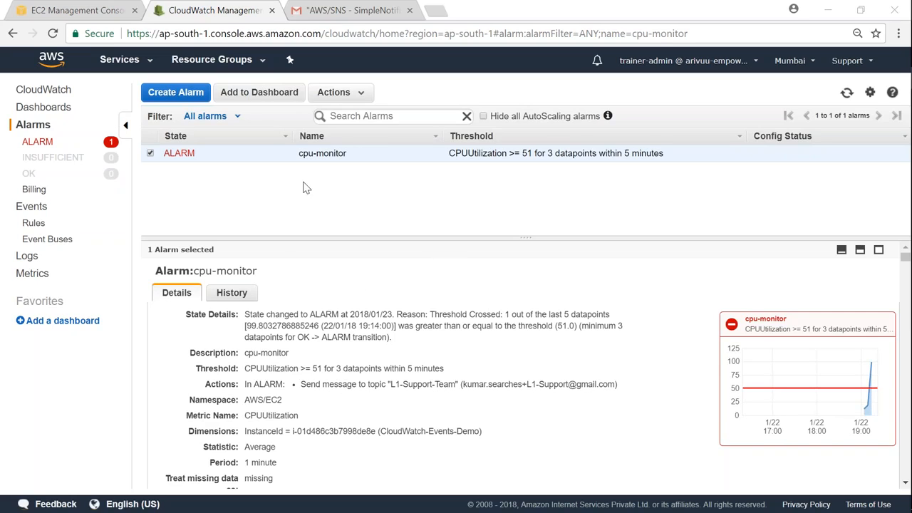
Show the cpu-monitor alarm's history and examine the data of its latest action and state update entries
left_click(233, 294)
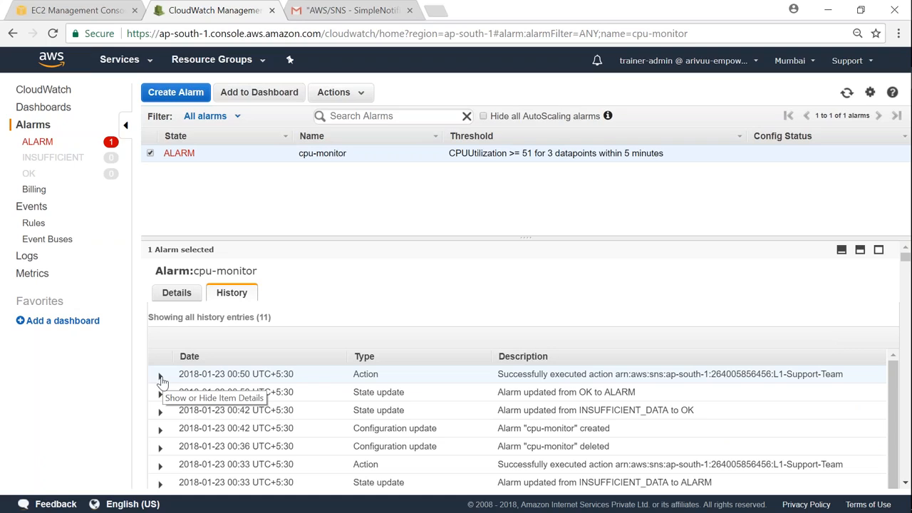
left_click(160, 379)
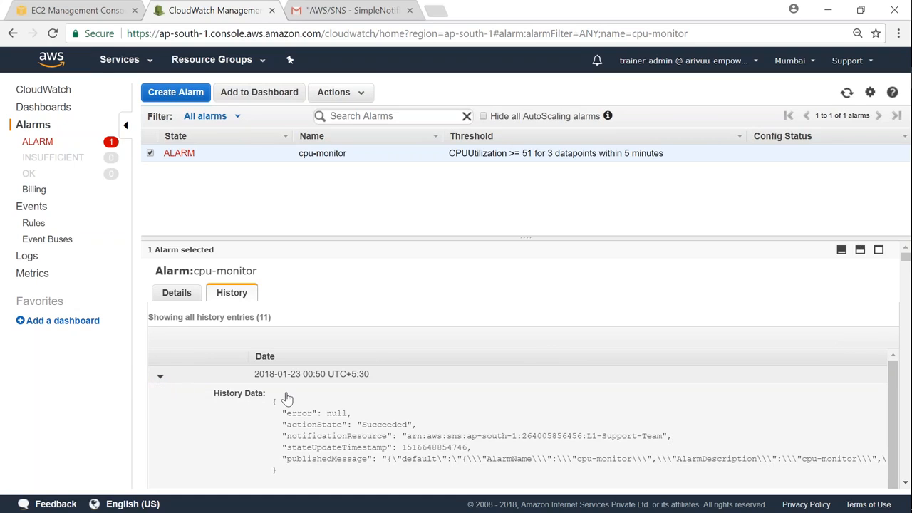
scroll(299, 399, "down", 1)
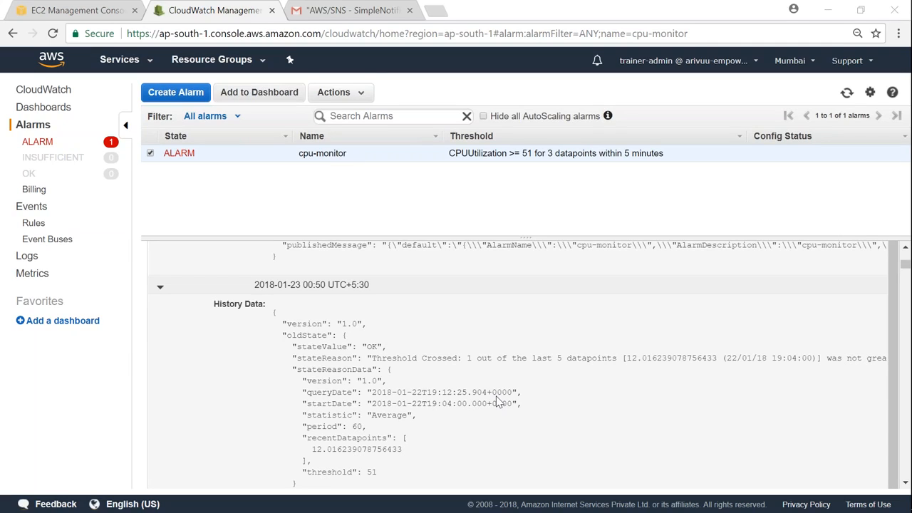
Switch to Gmail, open the ALARM notification email for cpu-monitor, and highlight the monitored metric's period
left_click(325, 13)
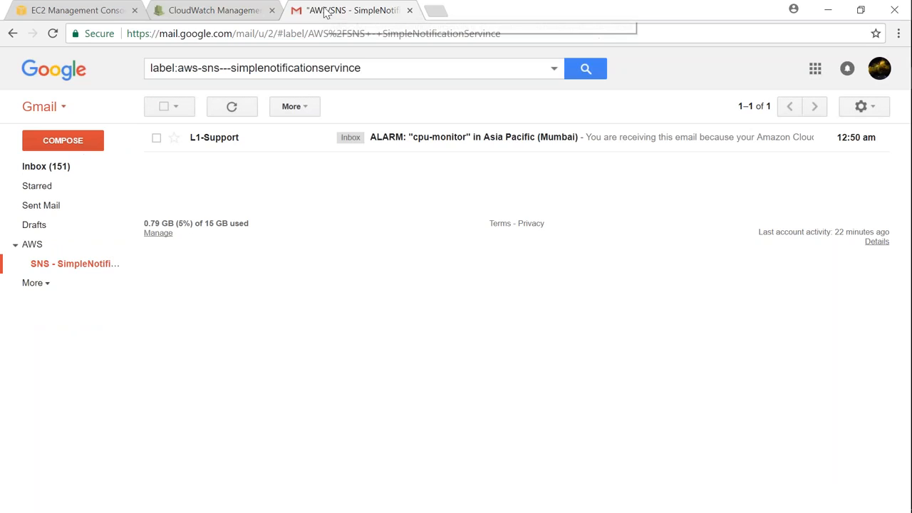
left_click(403, 142)
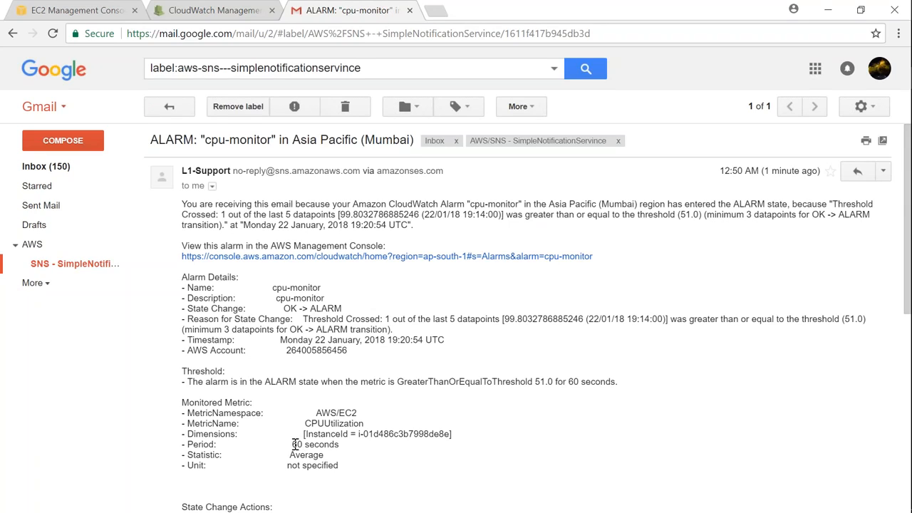
left_click_drag(292, 444, 351, 449)
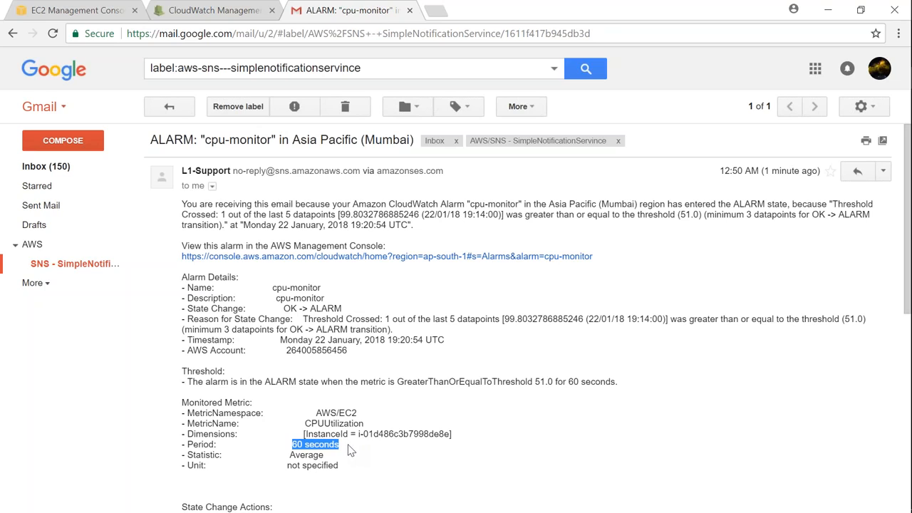